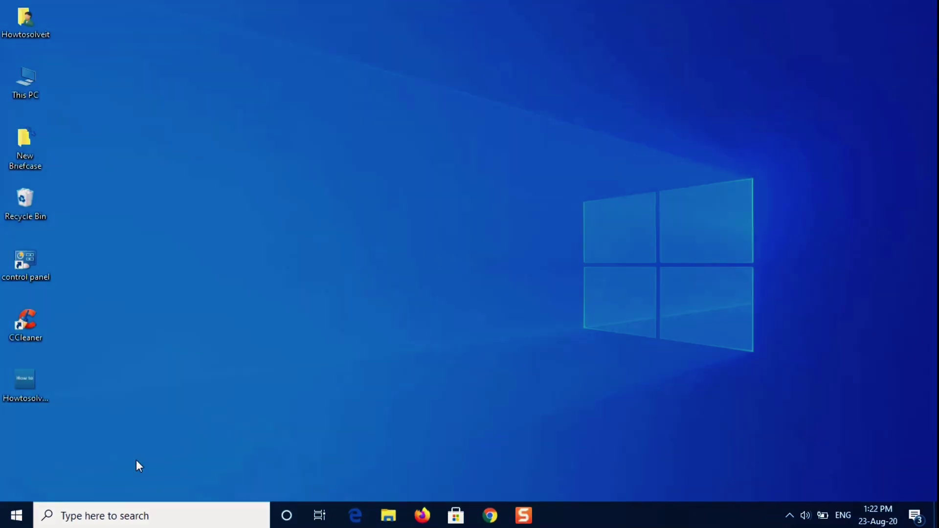
# - Search for 'services' and launch the Services app as administrator
pyautogui.click(122, 517)
pyautogui.write('services')
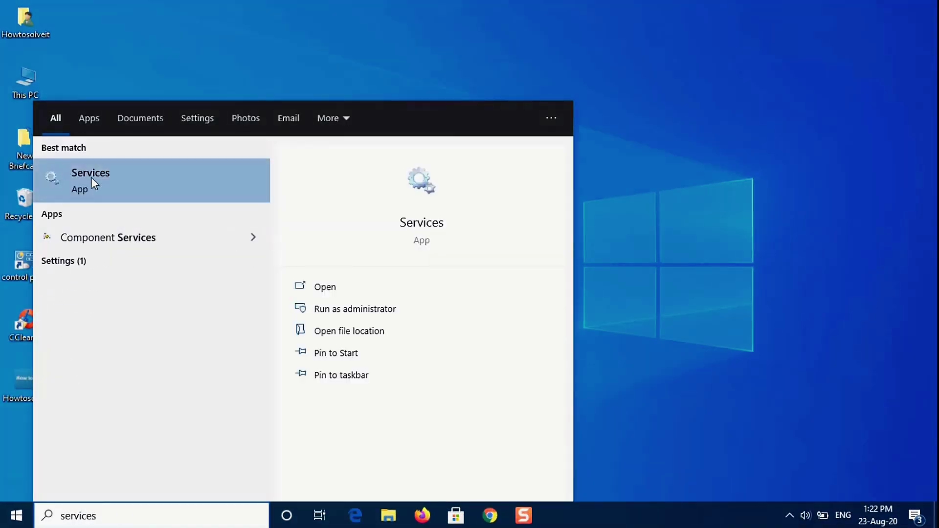
pyautogui.click(357, 311)
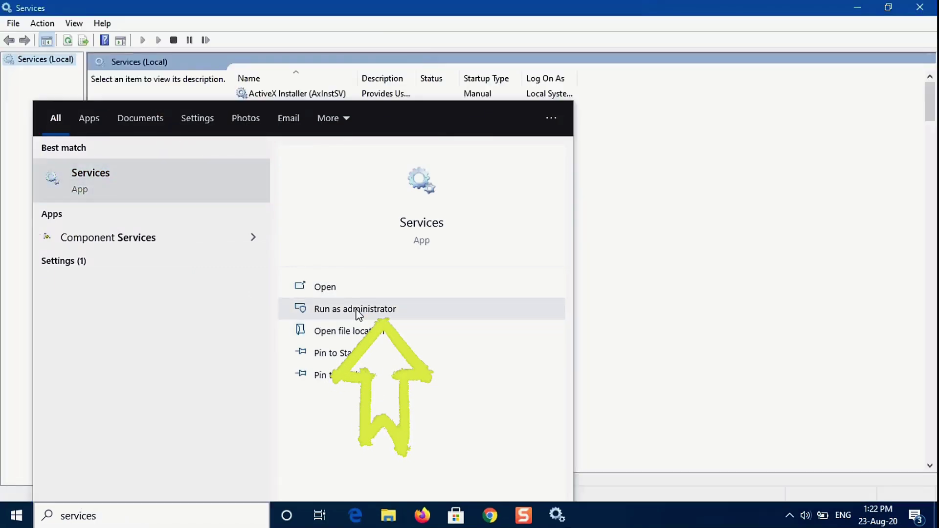
# - Find and select the WLAN AutoConfig service in the Services list
pyautogui.click(407, 24)
pyautogui.click(252, 172)
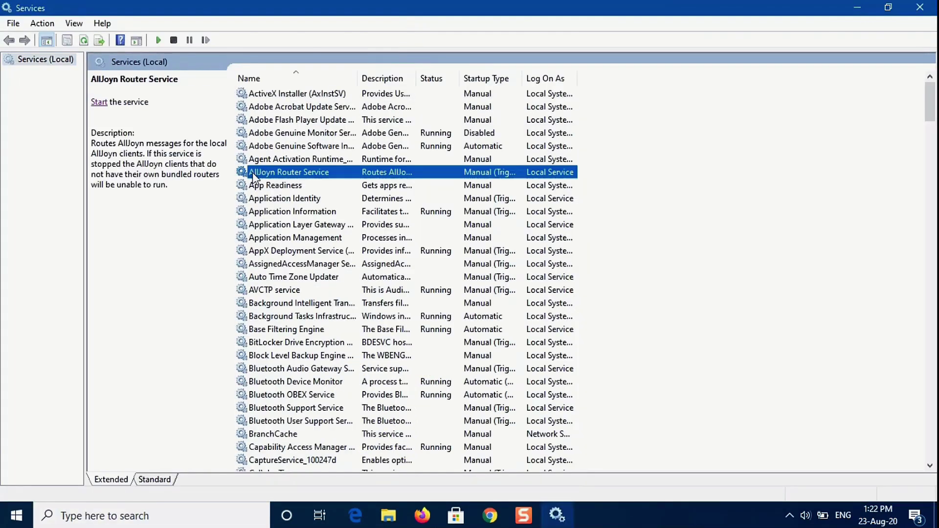
pyautogui.press('w')
pyautogui.scroll(-5, 287, 209)
pyautogui.scroll(-2, 289, 209)
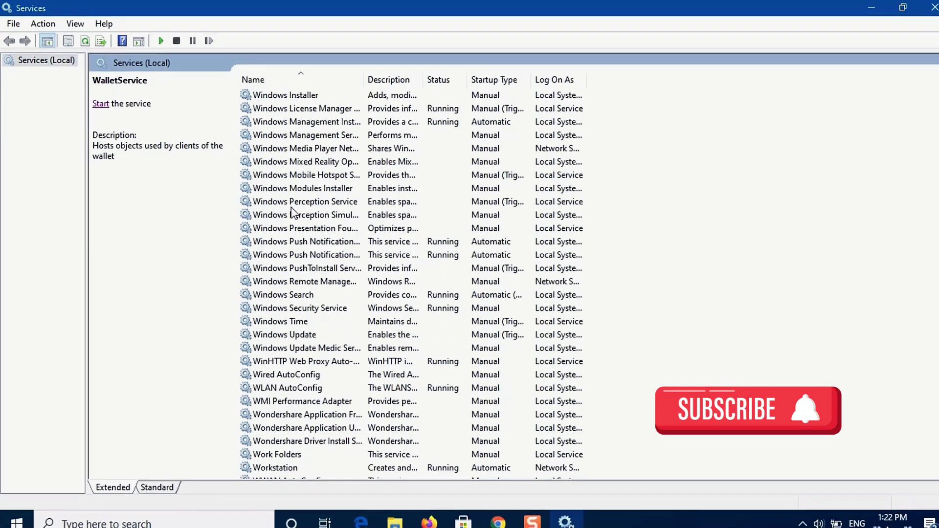
pyautogui.scroll(-2, 286, 293)
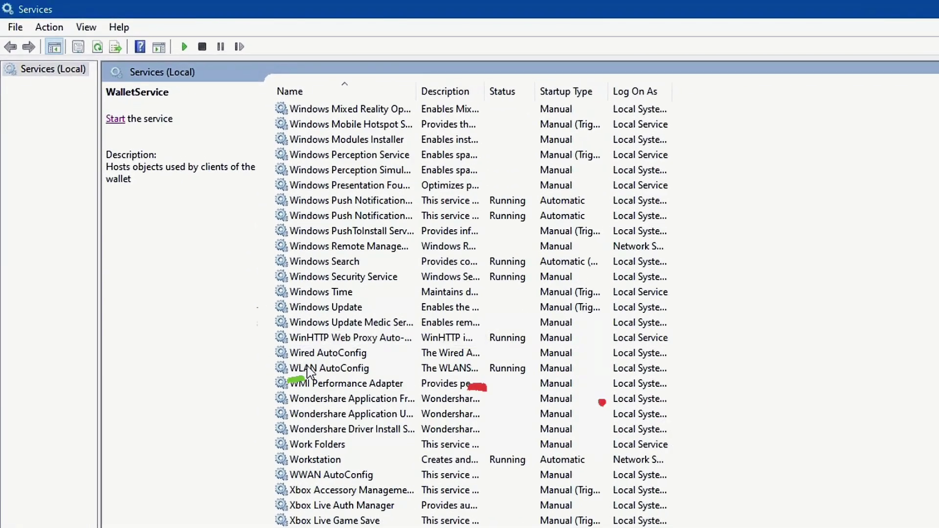
pyautogui.click(366, 369)
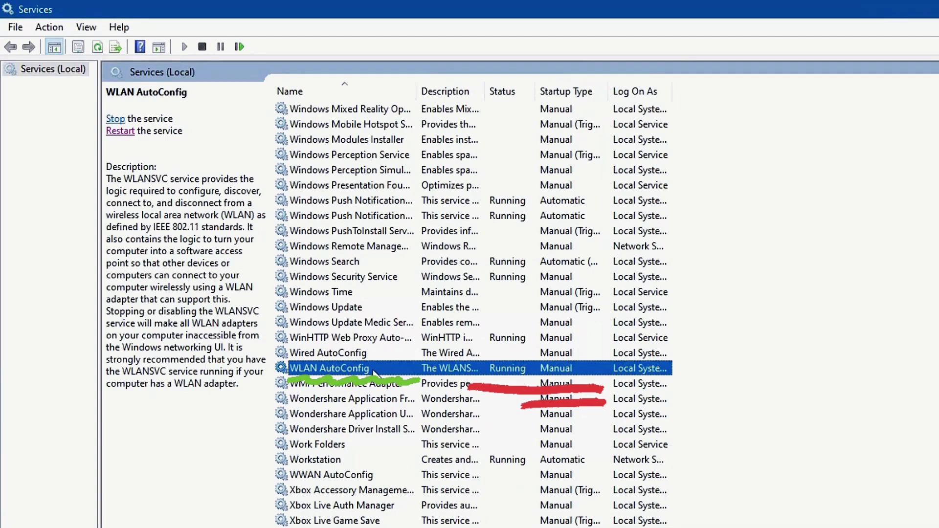
# - Change WLAN AutoConfig's startup type from Manual to Automatic and apply it
pyautogui.rightClick(373, 373)
pyautogui.click(424, 521)
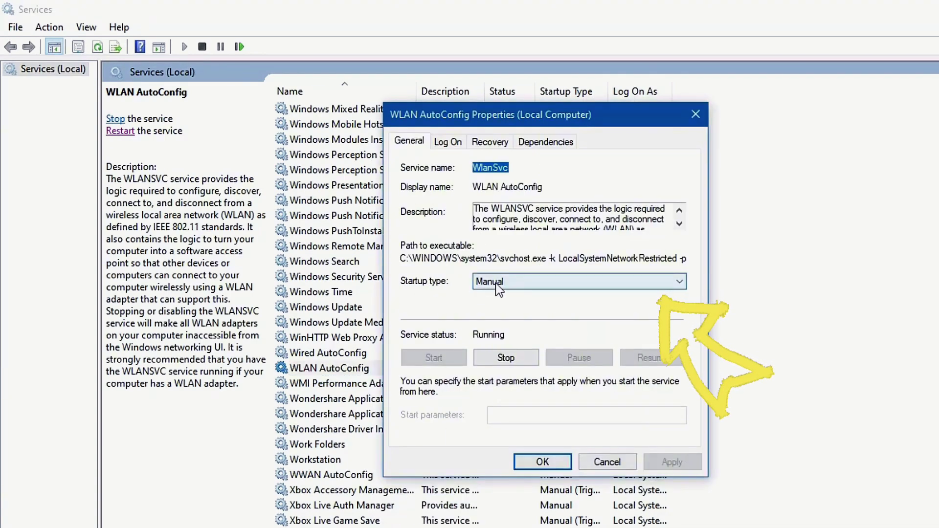
pyautogui.click(517, 283)
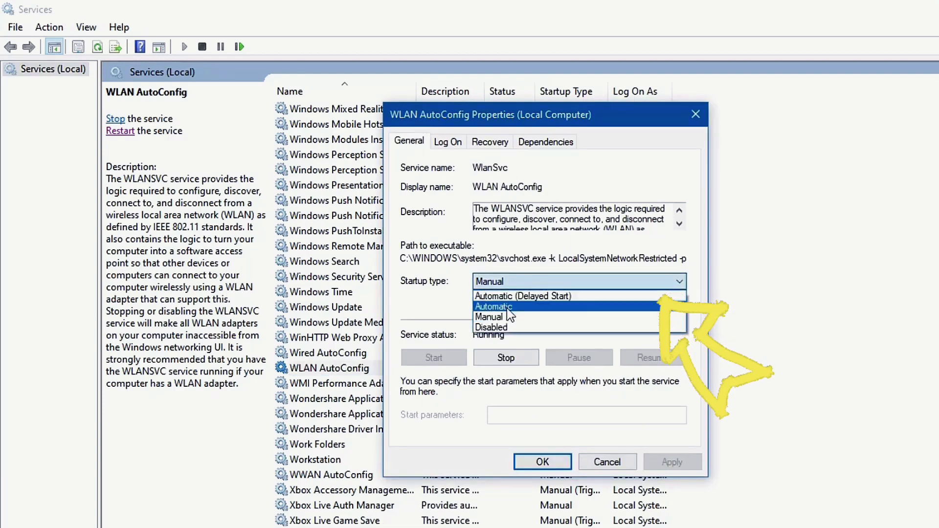
pyautogui.click(504, 307)
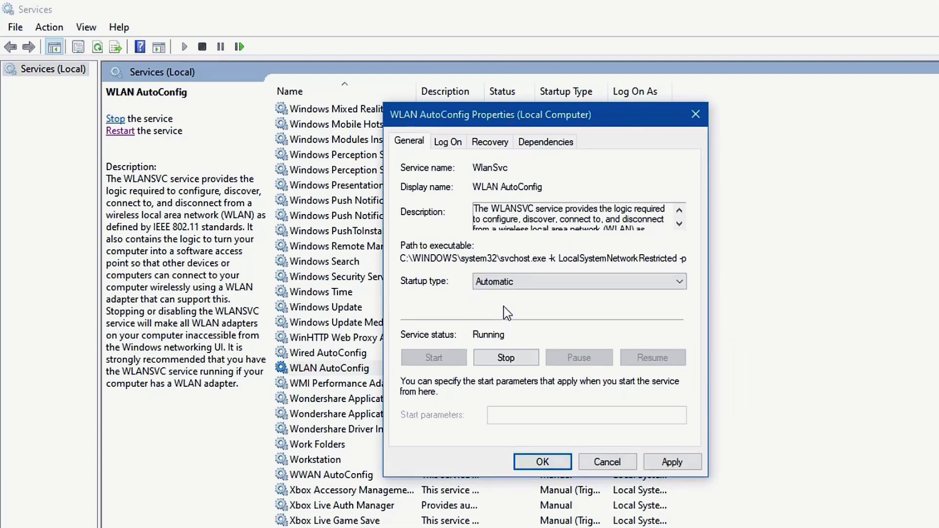
pyautogui.click(666, 461)
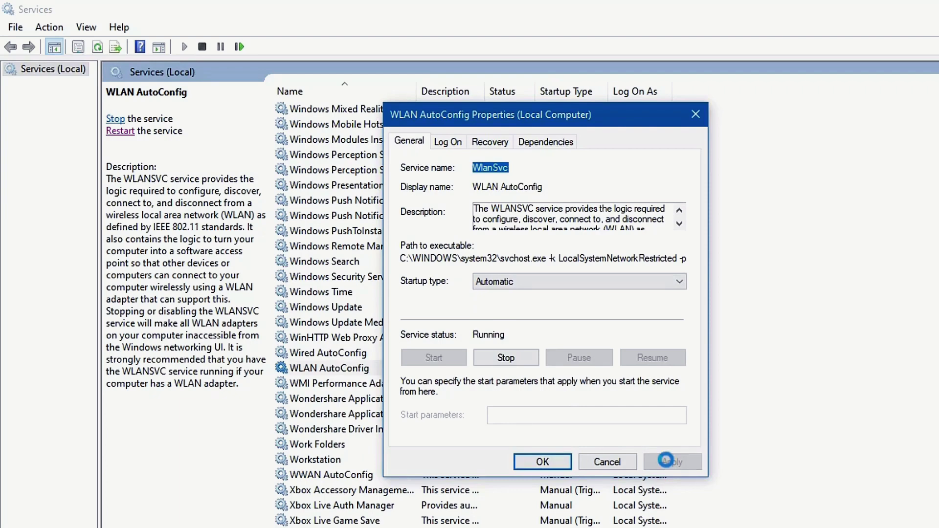
# - Confirm the properties, restart WLAN AutoConfig, and close the Services window
pyautogui.click(542, 462)
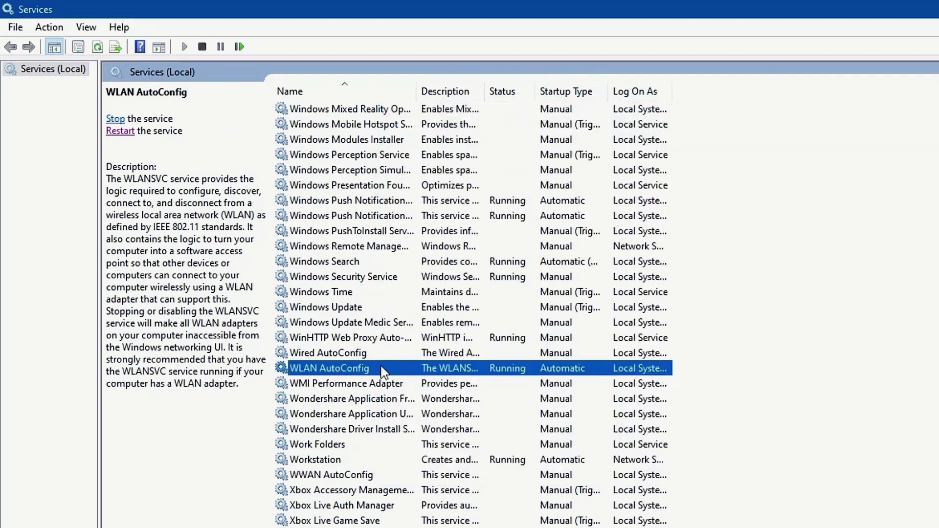
pyautogui.click(119, 132)
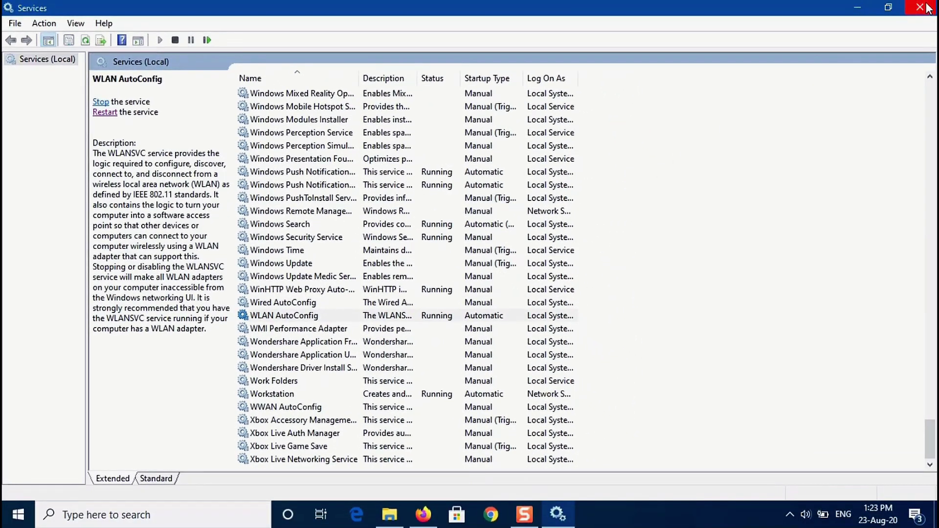
pyautogui.click(920, 7)
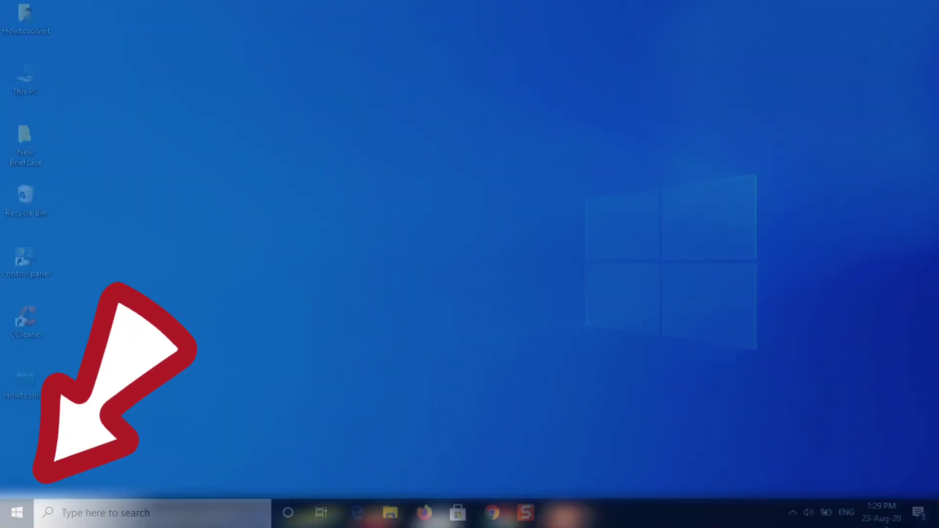
# - Open Device Manager, expand Network adapters, and bring up the Intel Centrino Advanced-N 6230's actions
pyautogui.rightClick(17, 513)
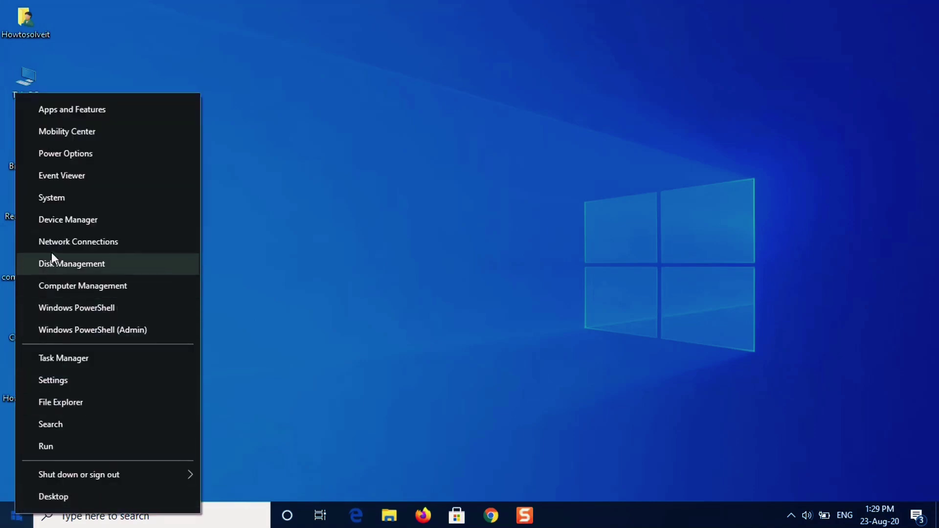
pyautogui.click(57, 218)
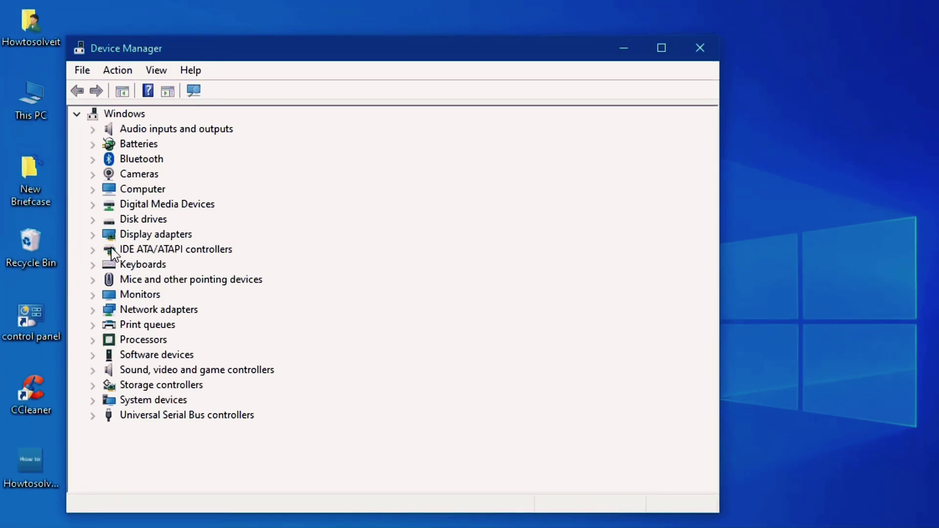
pyautogui.click(93, 310)
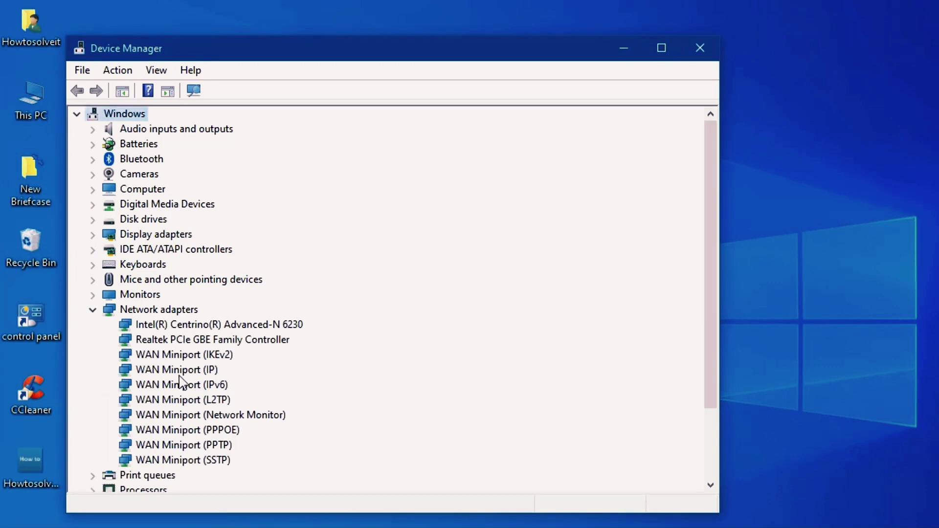
pyautogui.click(187, 327)
pyautogui.rightClick(187, 329)
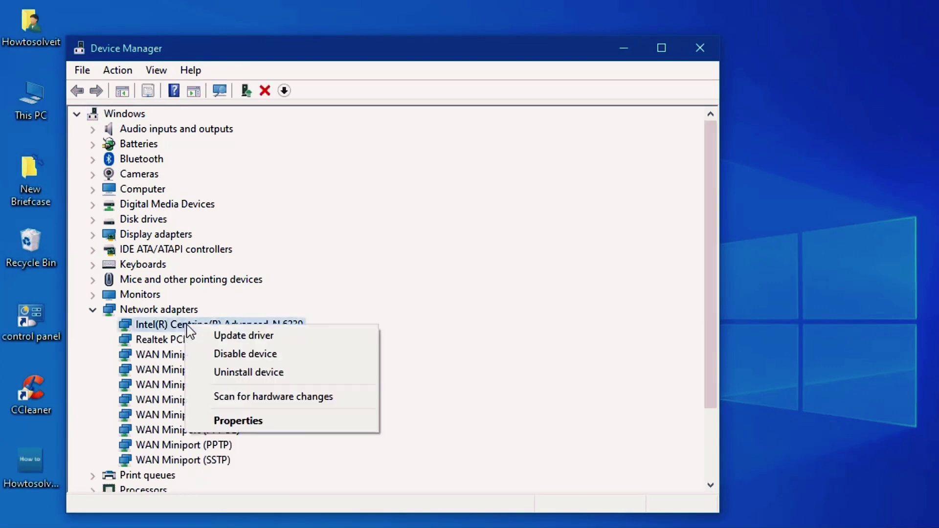
# - Install the Intel-supplied Centrino Advanced-N 6230 driver picked from the drivers already on the computer
pyautogui.click(251, 341)
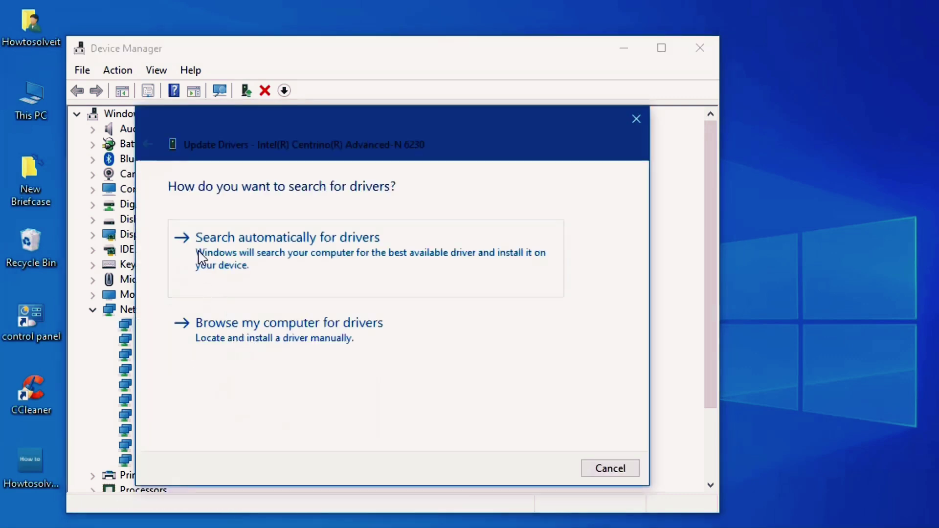
pyautogui.click(275, 340)
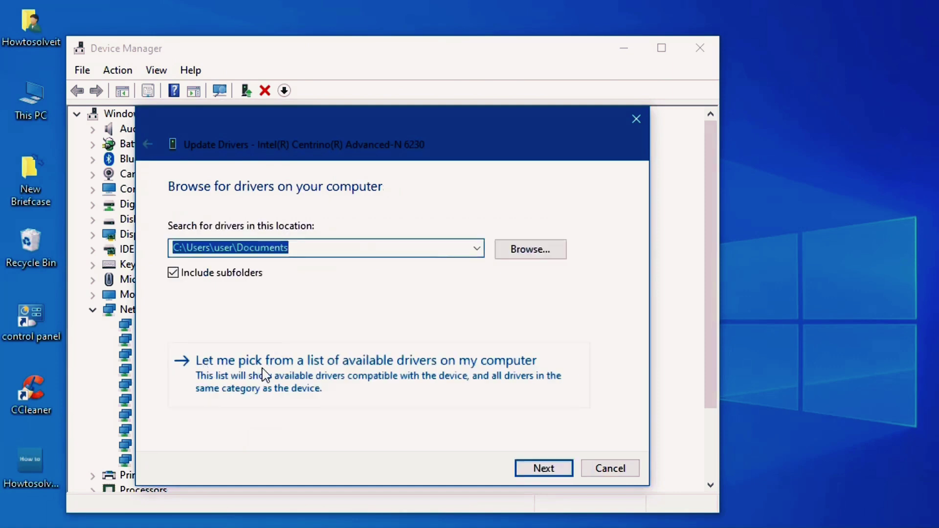
pyautogui.click(312, 378)
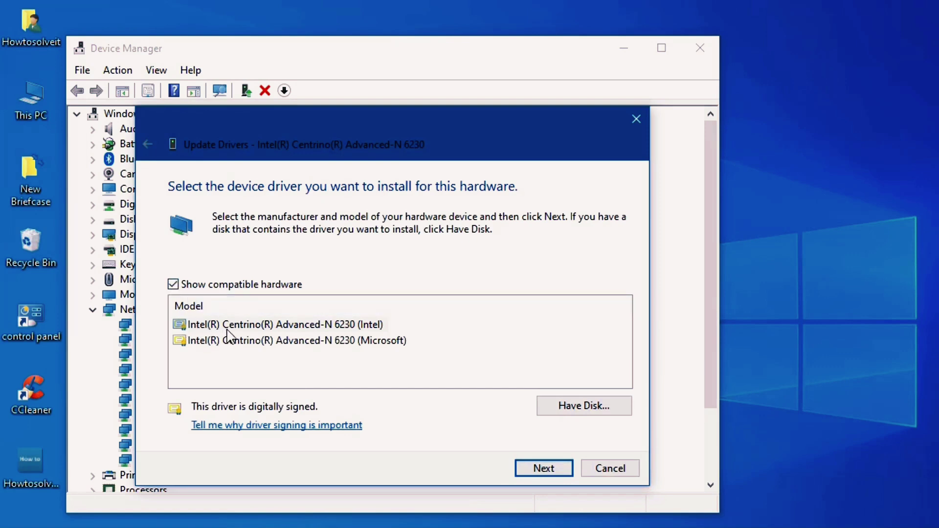
pyautogui.click(244, 326)
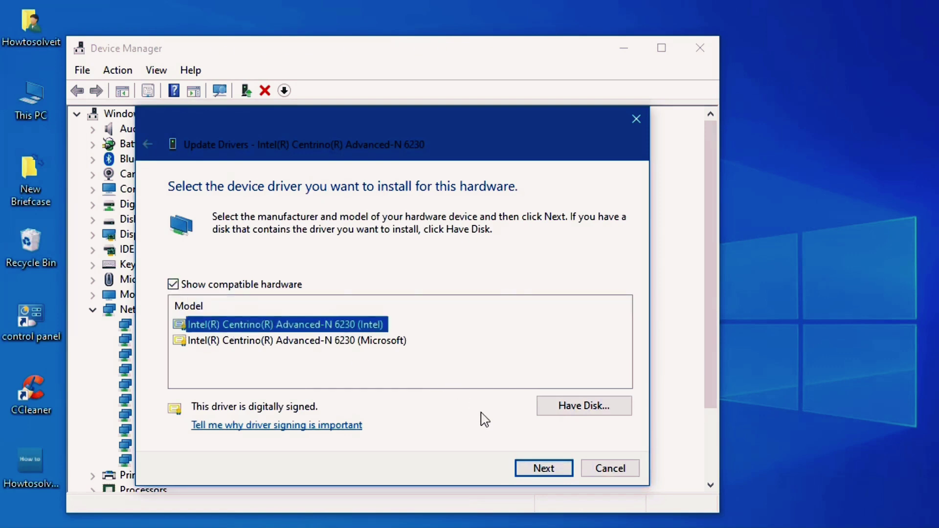
pyautogui.click(526, 468)
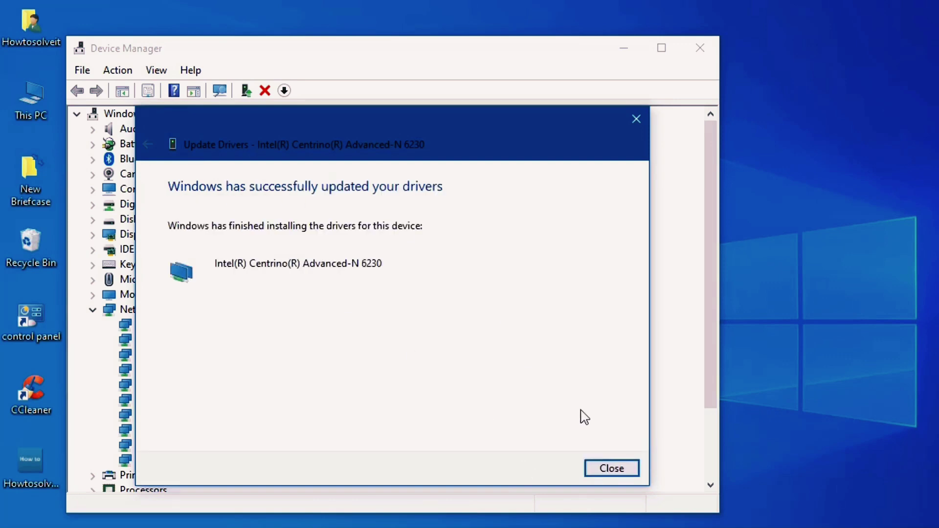
pyautogui.click(610, 471)
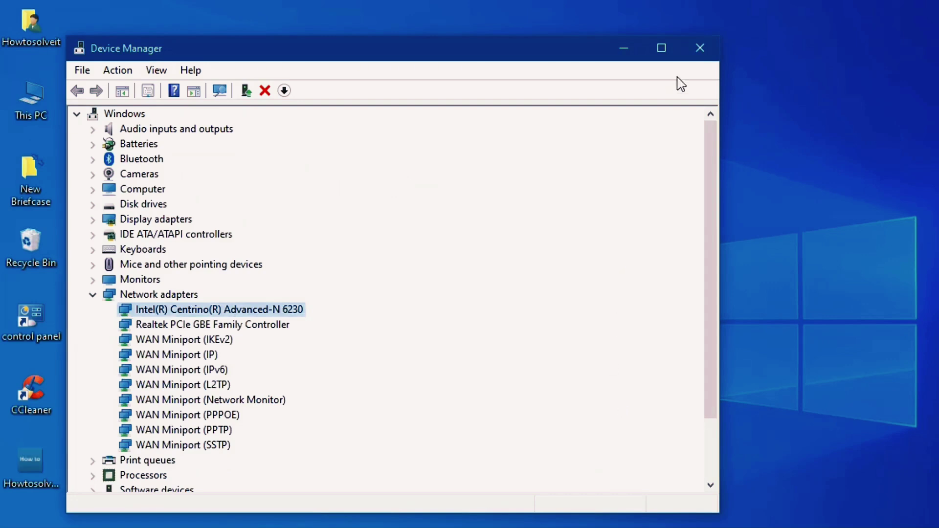
# - Close Device Manager and bring up the quick-access system tools menu
pyautogui.click(692, 53)
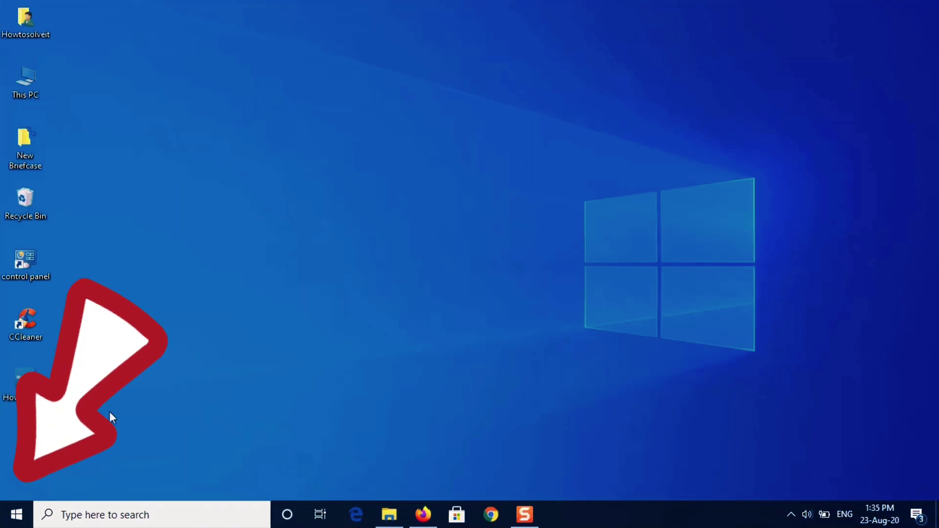
pyautogui.rightClick(18, 513)
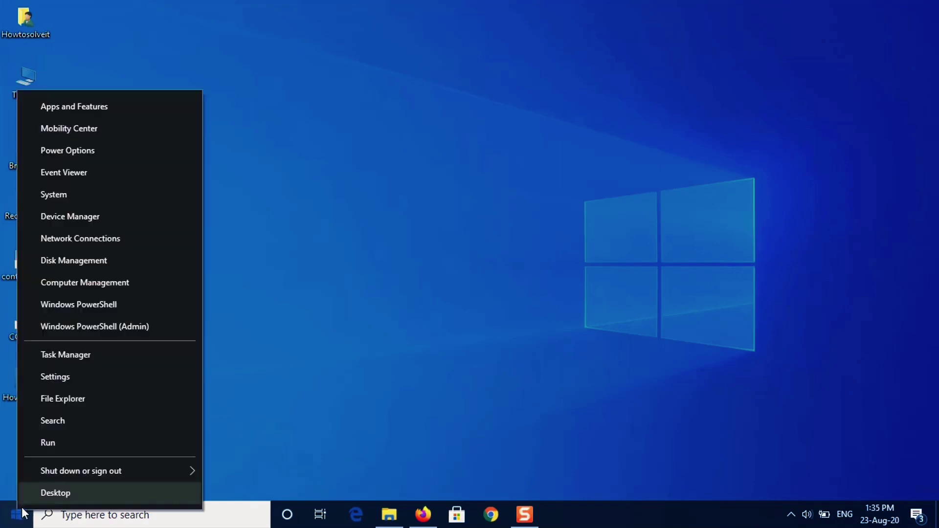
# - Open Device Manager and uninstall the Intel Centrino Advanced-N 6230 Wi-Fi adapter
pyautogui.click(69, 221)
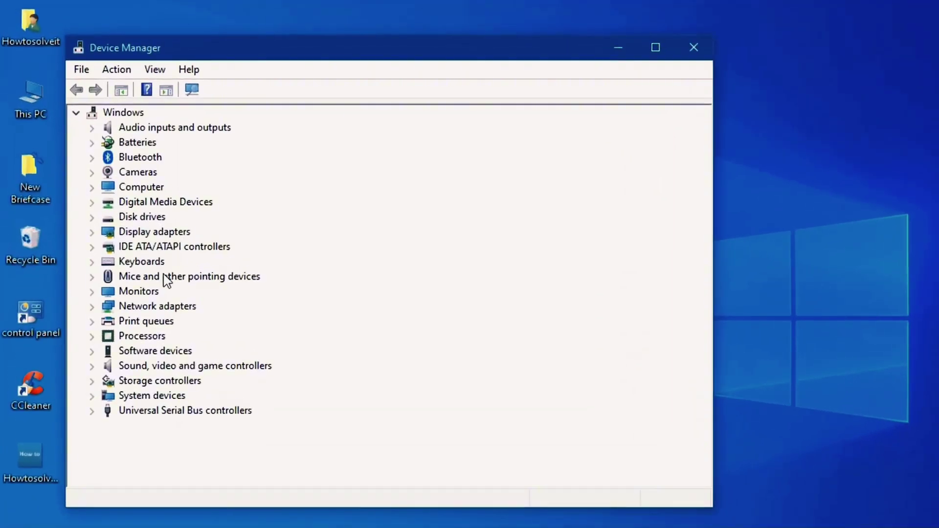
pyautogui.click(92, 307)
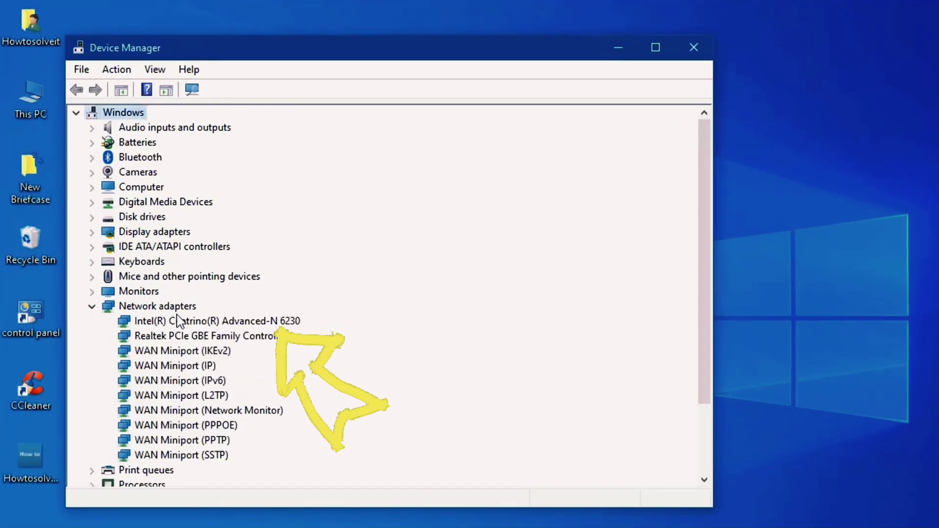
pyautogui.click(195, 323)
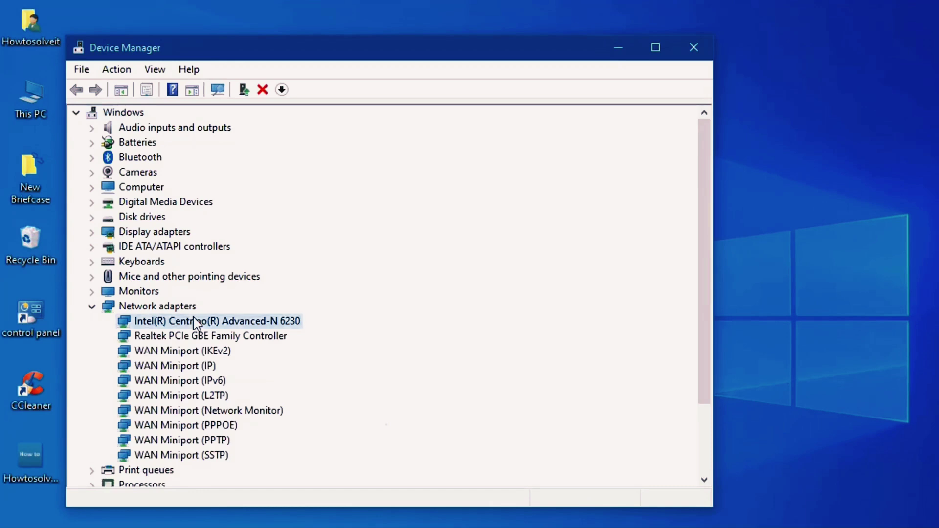
pyautogui.rightClick(195, 323)
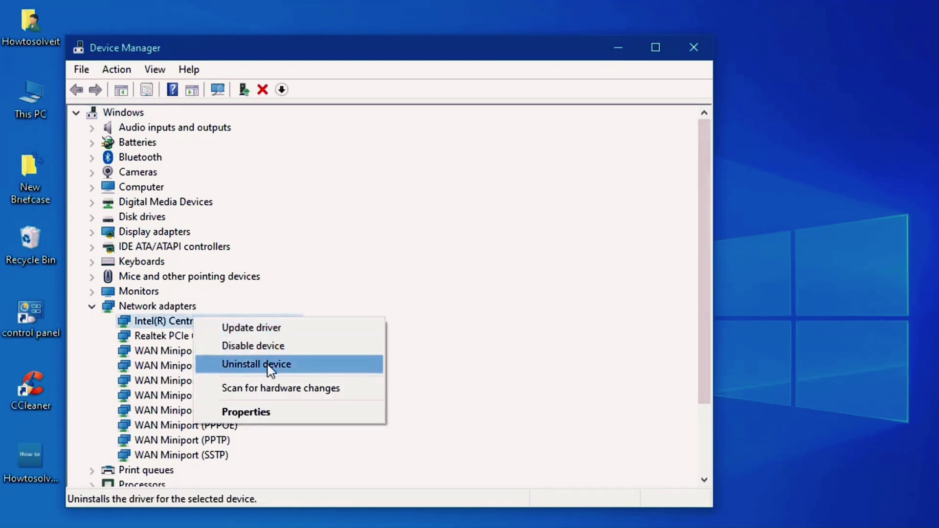
pyautogui.click(247, 366)
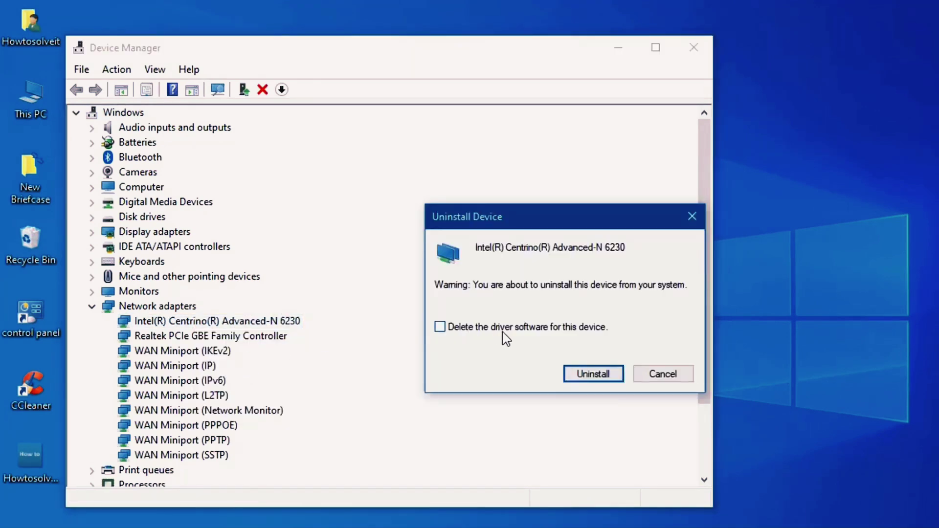
pyautogui.click(587, 375)
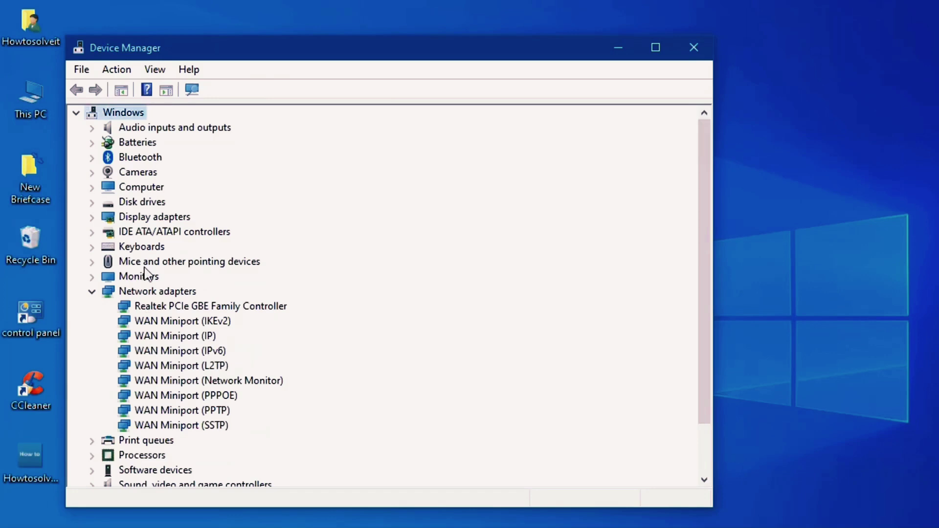
# - Scan for hardware changes to redetect the Intel adapter, then close Device Manager
pyautogui.click(138, 294)
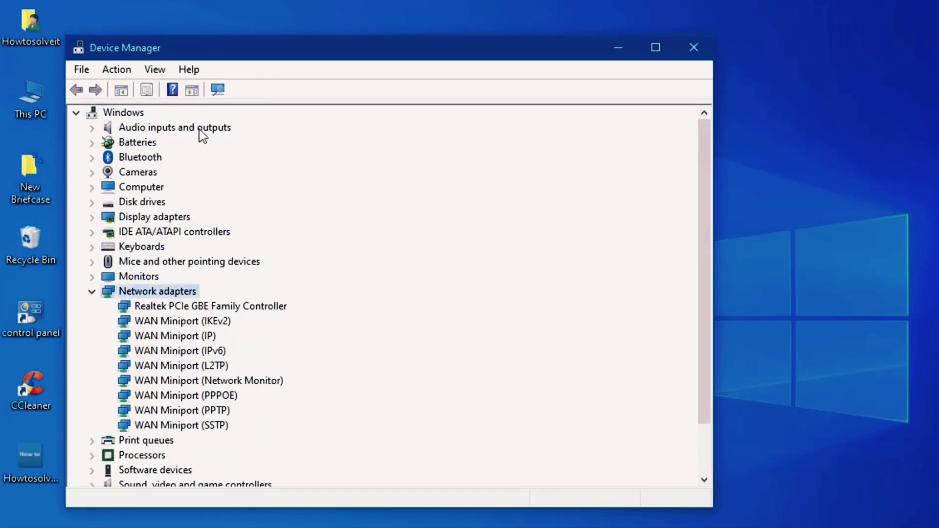
pyautogui.click(218, 91)
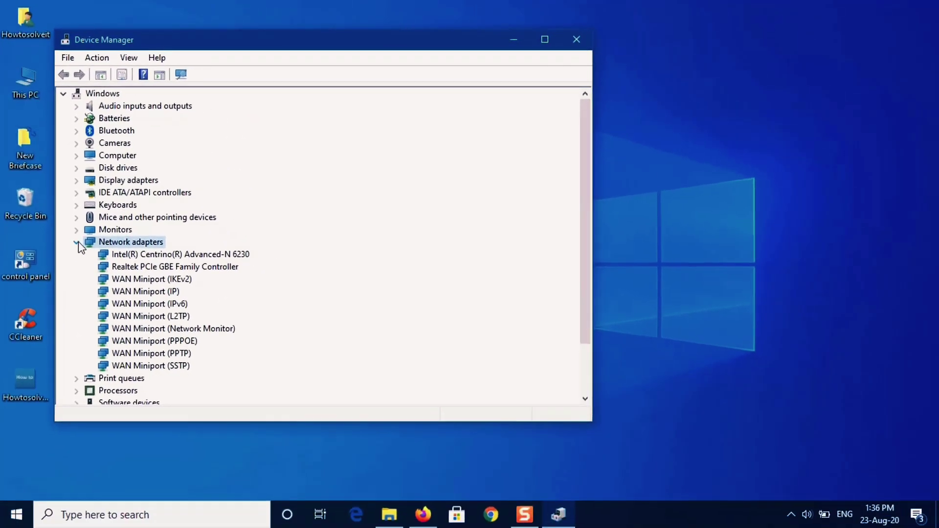
pyautogui.click(92, 292)
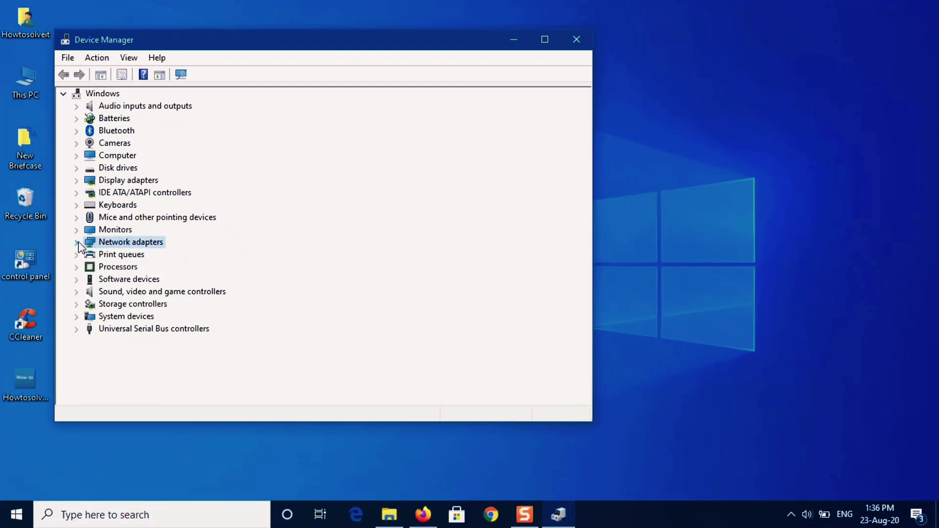
pyautogui.click(577, 45)
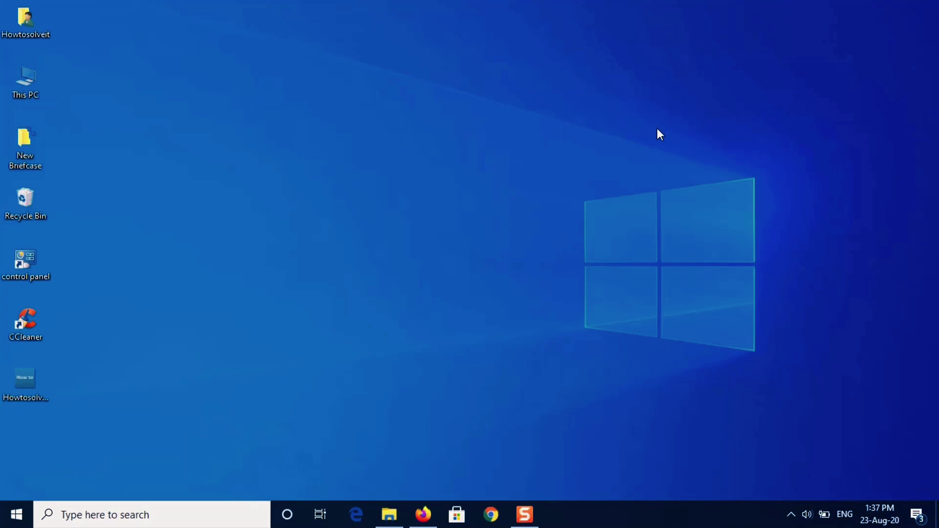
# - Untick 'Allow the computer to turn off this device' in the Intel Centrino adapter's Power Management properties
pyautogui.rightClick(16, 514)
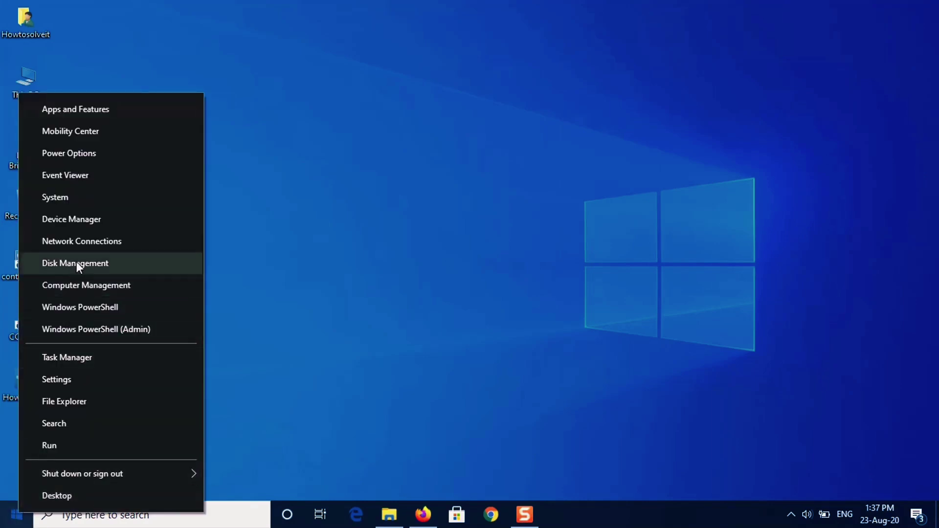
pyautogui.click(79, 219)
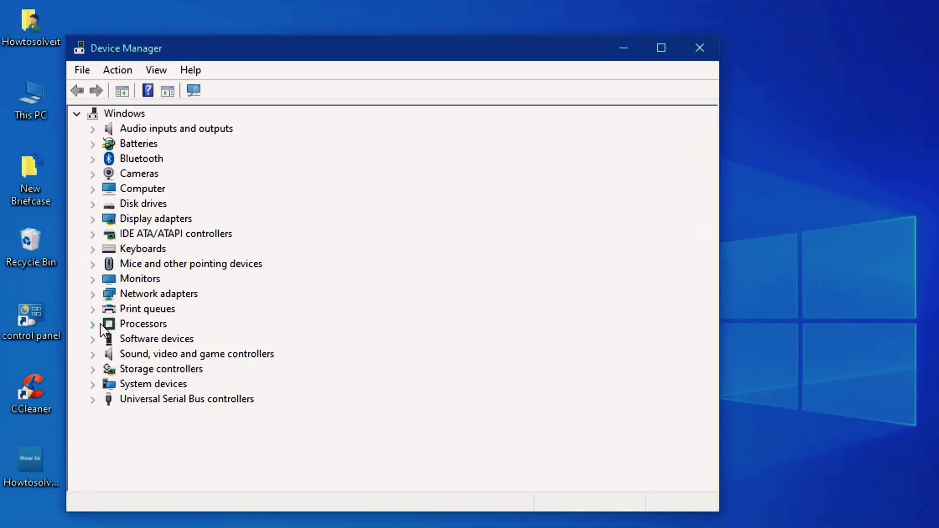
pyautogui.click(96, 294)
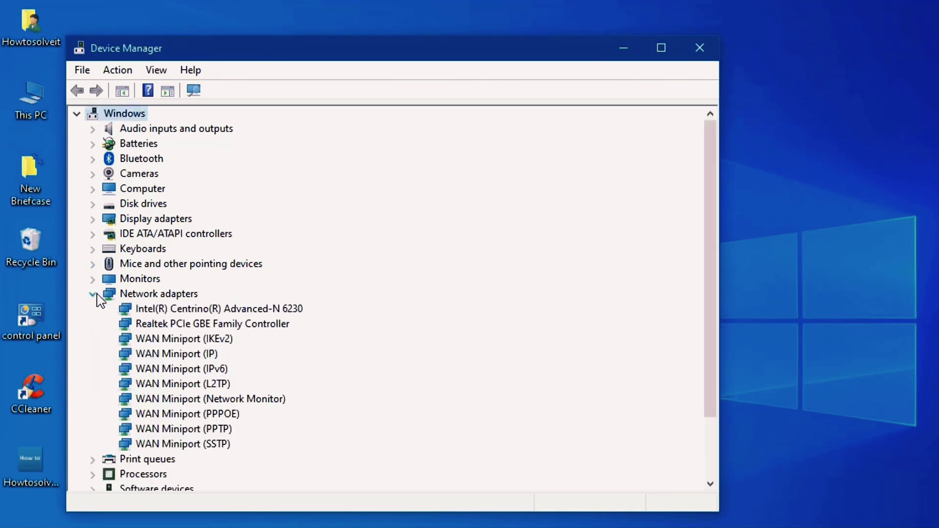
pyautogui.click(212, 308)
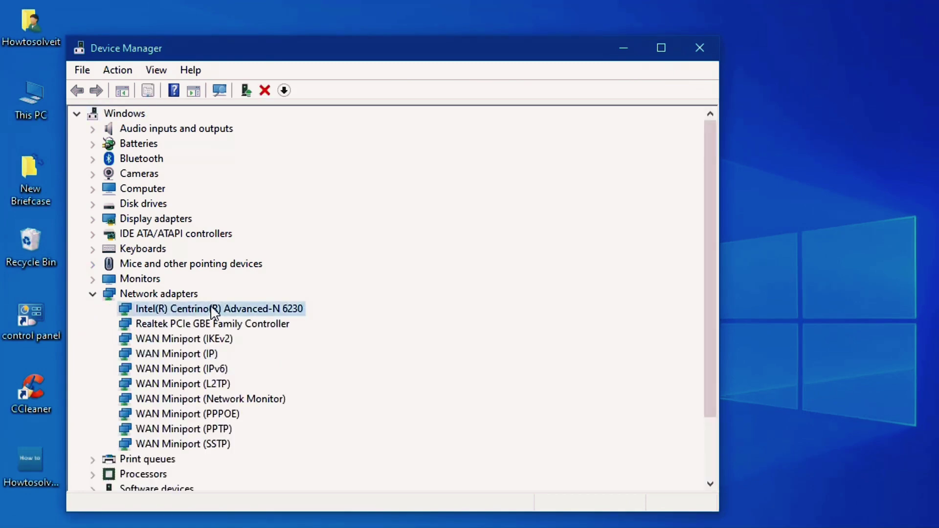
pyautogui.rightClick(215, 312)
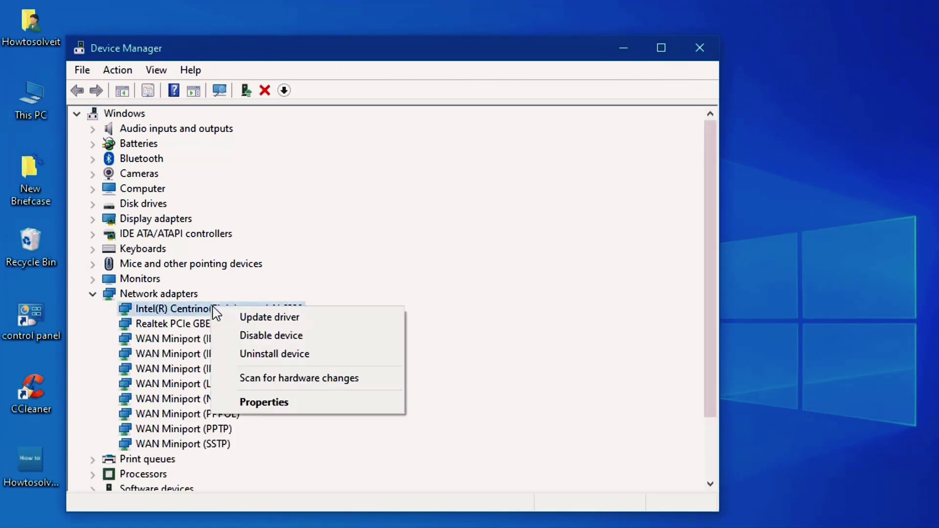
pyautogui.click(258, 399)
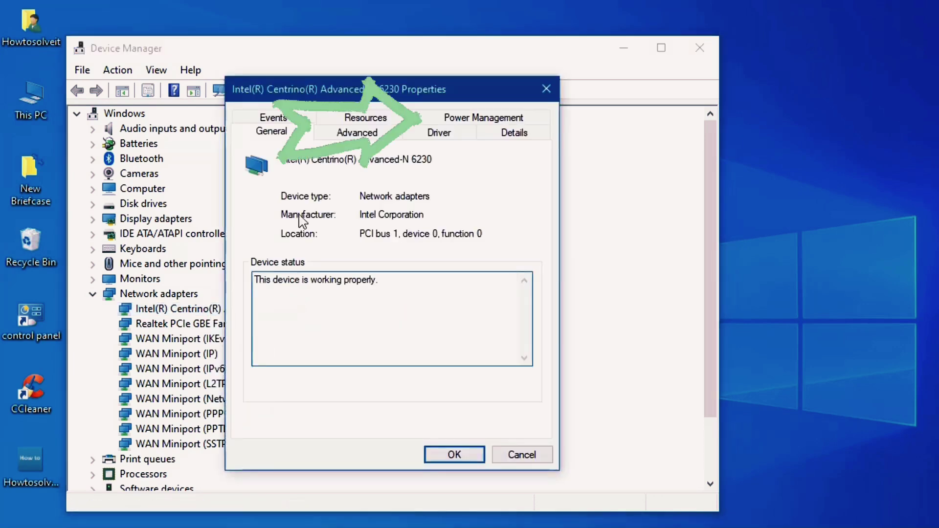
pyautogui.click(476, 121)
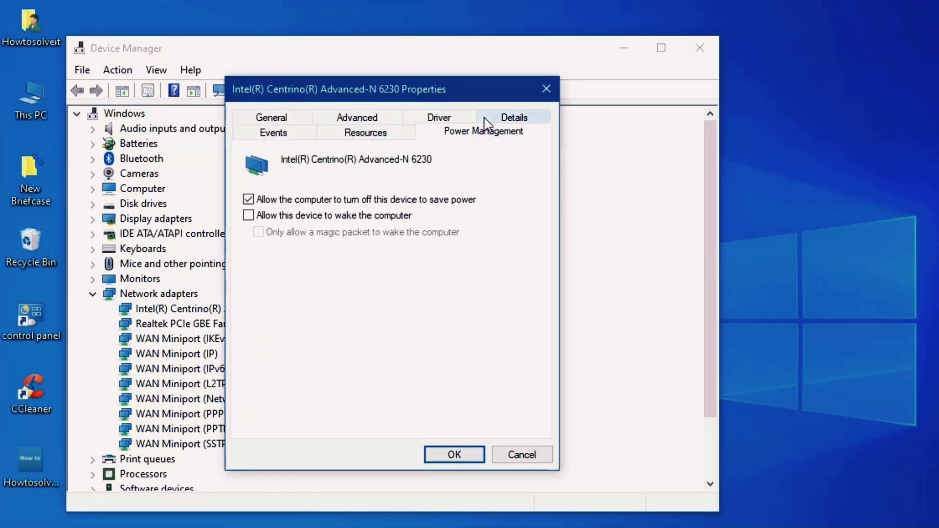
pyautogui.click(249, 201)
pyautogui.click(455, 455)
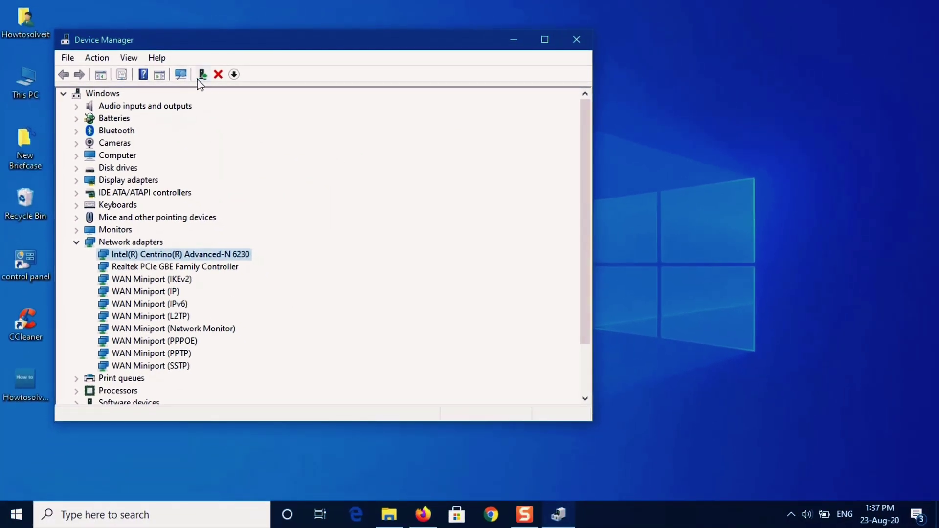
# - Search for 'system c' and run System Configuration as administrator
pyautogui.click(576, 39)
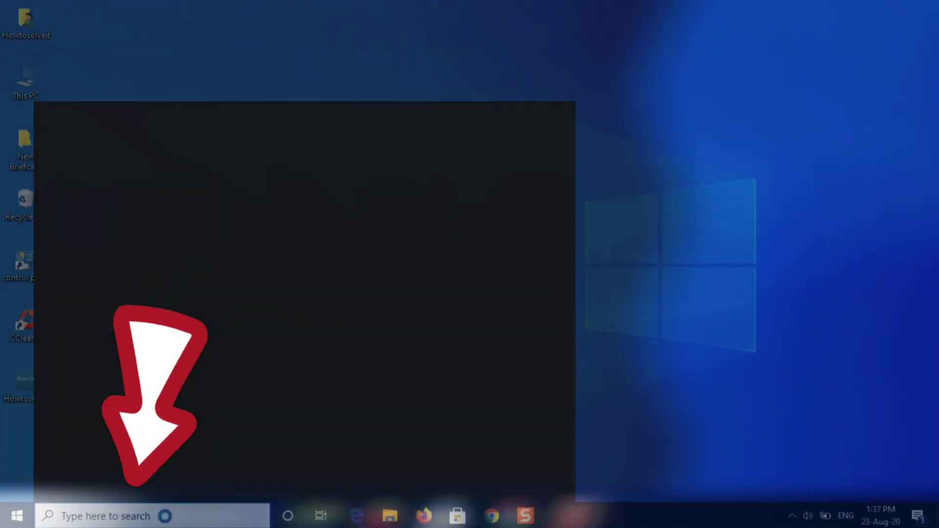
pyautogui.write('system c')
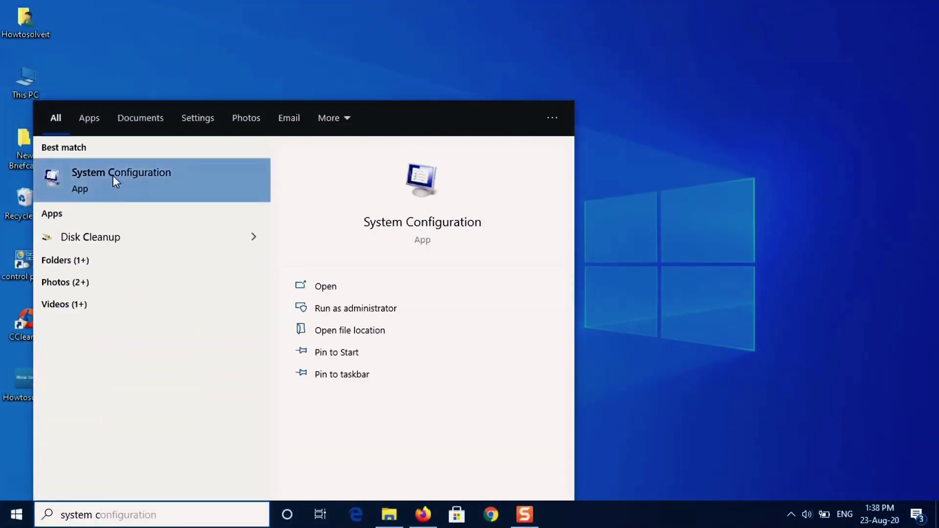
pyautogui.click(355, 309)
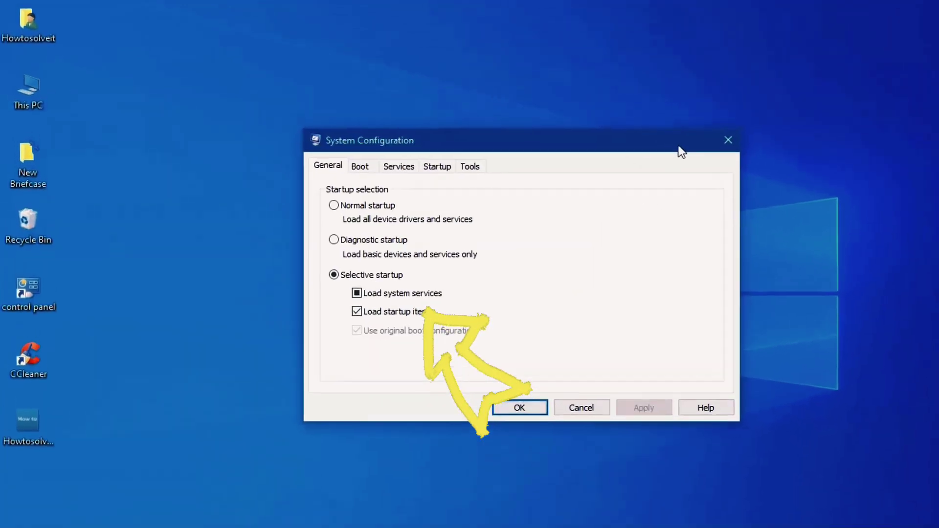
# - Enable all services on the Services tab, apply, and close with OK
pyautogui.click(399, 167)
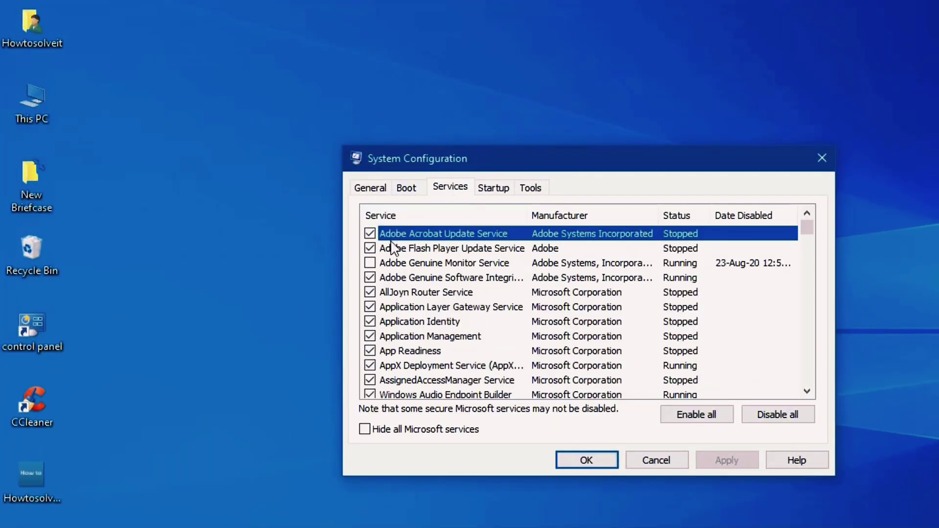
pyautogui.click(700, 419)
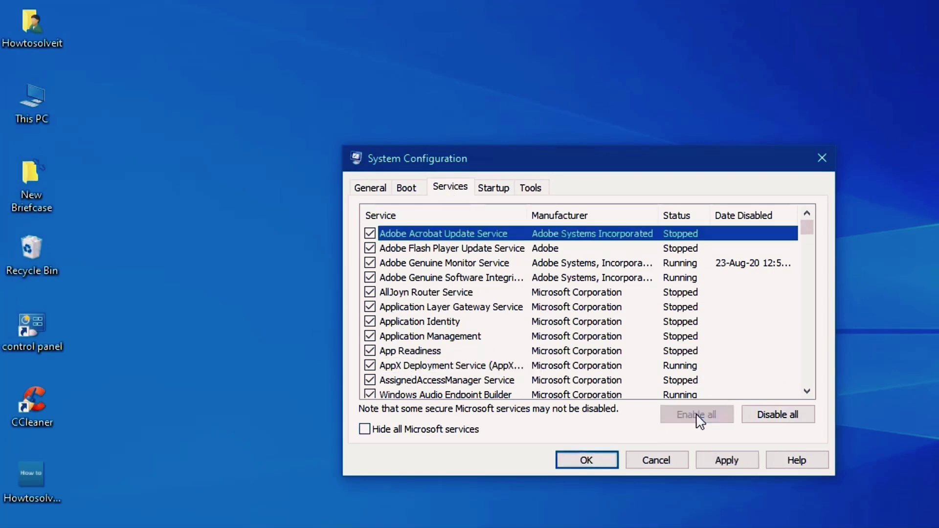
pyautogui.click(726, 462)
pyautogui.click(582, 461)
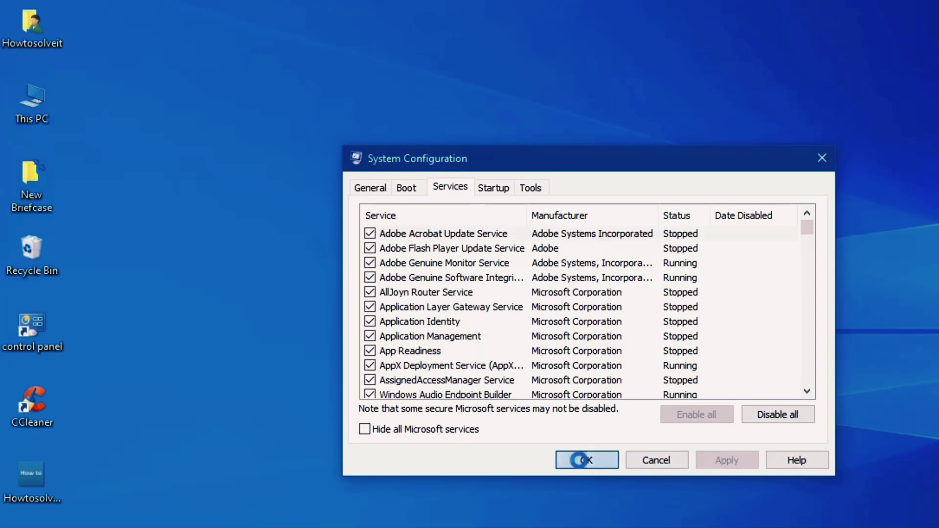